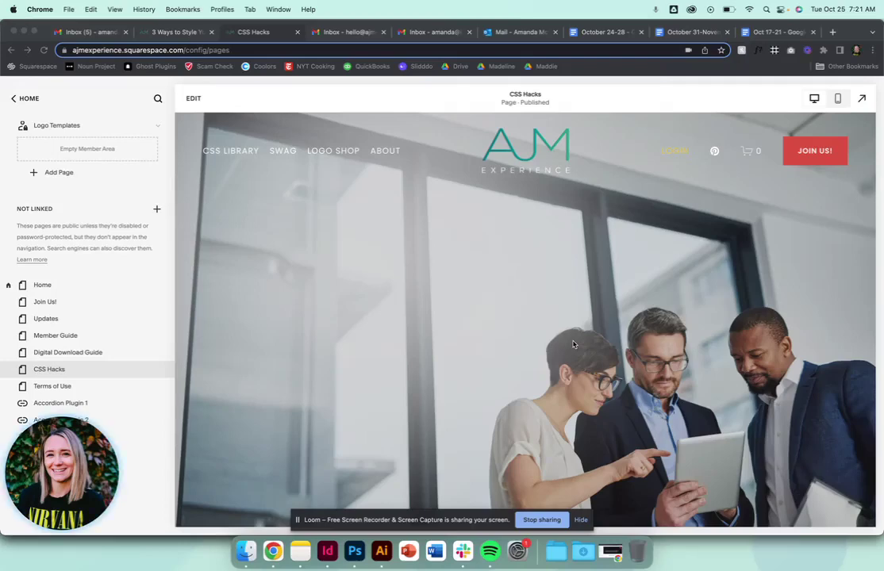
Open the site header settings on the CSS Hacks page, review the Dynamic style option, and leave the editor.
{"action": "left_click", "coordinate": [288, 201]}
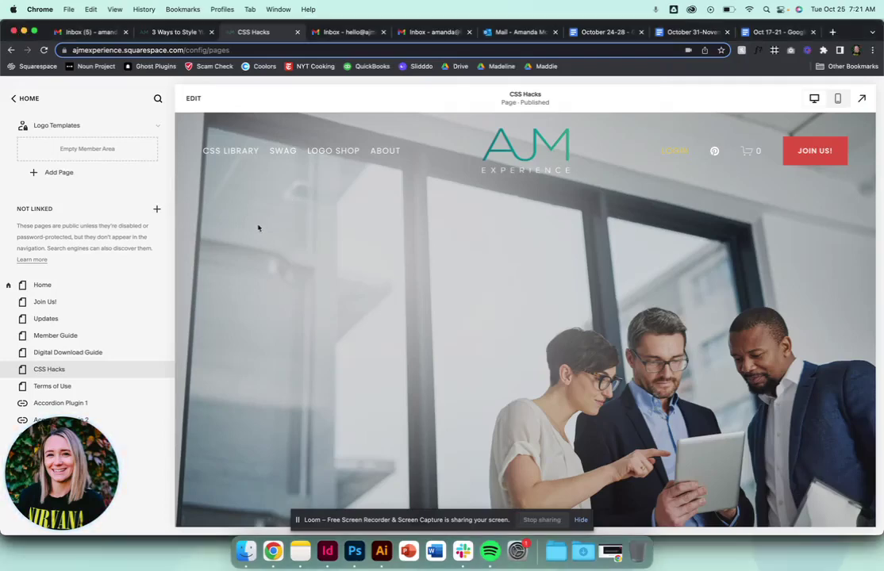
{"action": "left_click", "coordinate": [193, 97]}
{"action": "mouse_move", "coordinate": [394, 136]}
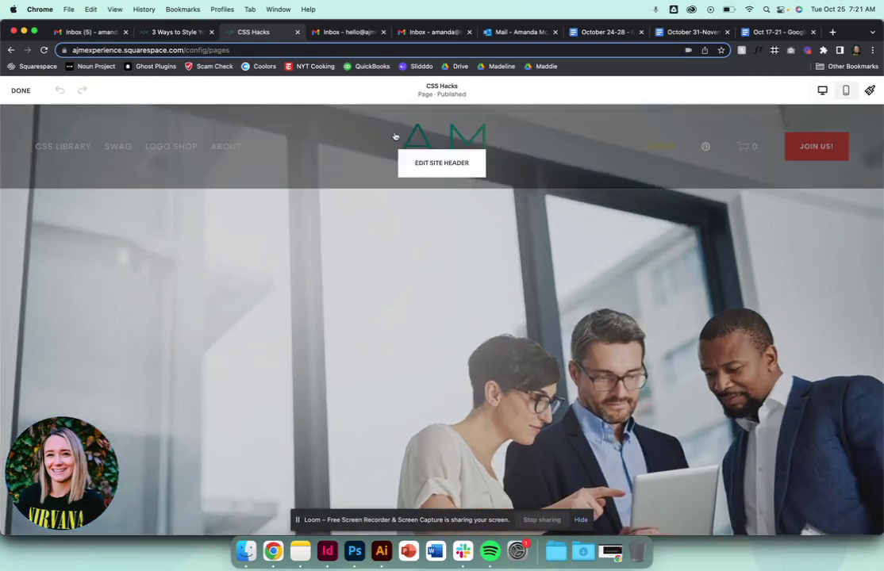
{"action": "left_click", "coordinate": [430, 166]}
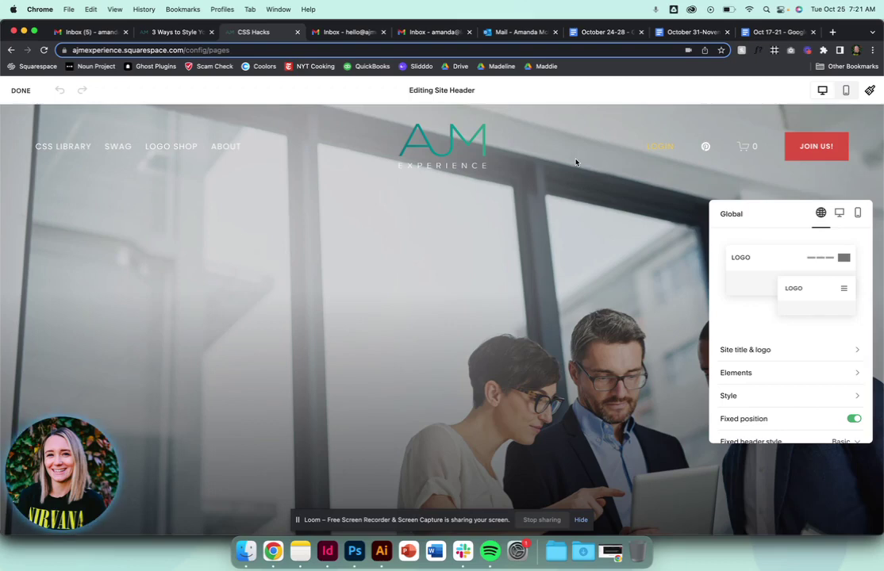
{"action": "scroll", "coordinate": [795, 347], "scroll_direction": "down", "scroll_amount": 3}
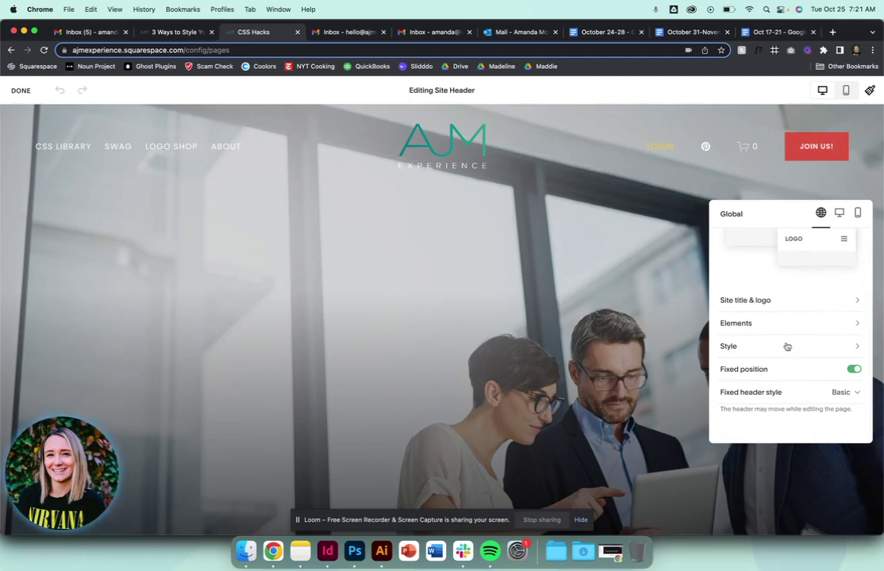
{"action": "left_click", "coordinate": [786, 347]}
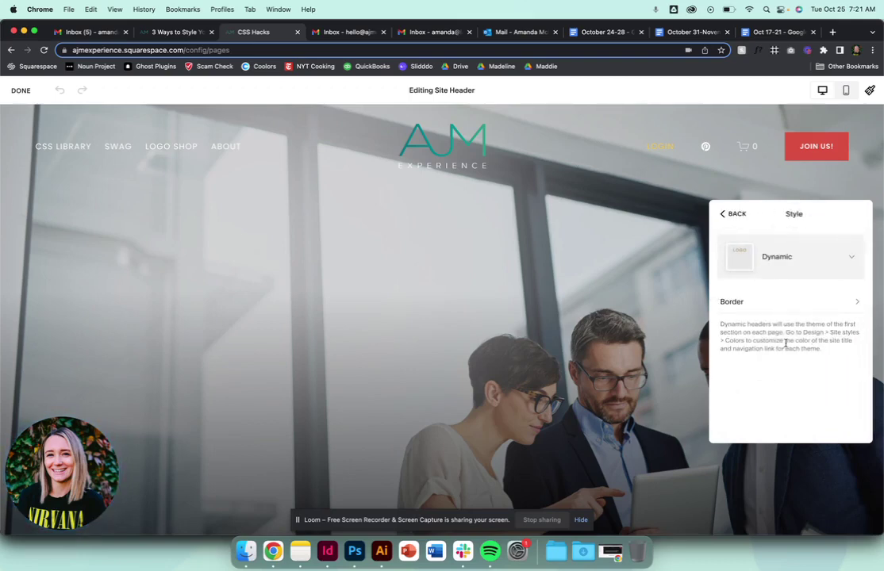
{"action": "left_click", "coordinate": [790, 269]}
{"action": "left_click", "coordinate": [789, 268]}
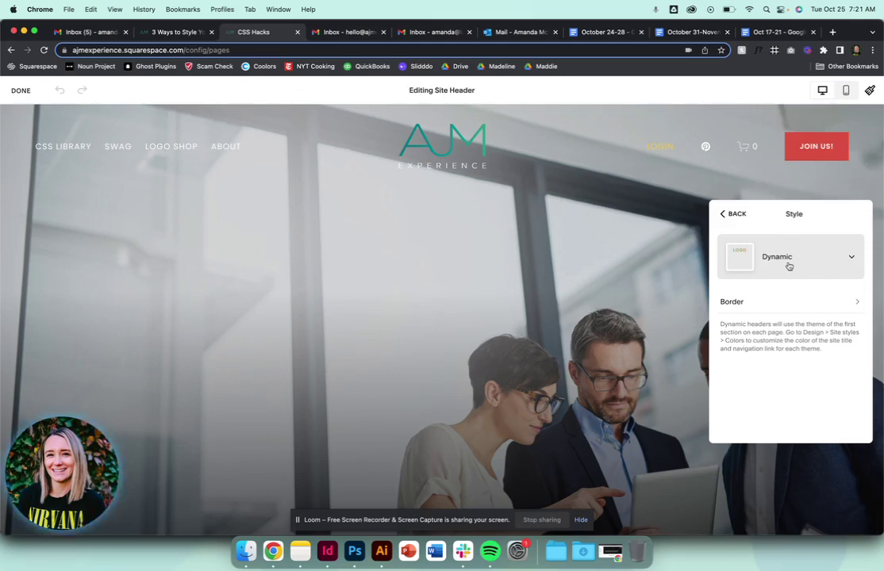
{"action": "left_click", "coordinate": [632, 280]}
{"action": "mouse_move", "coordinate": [804, 299]}
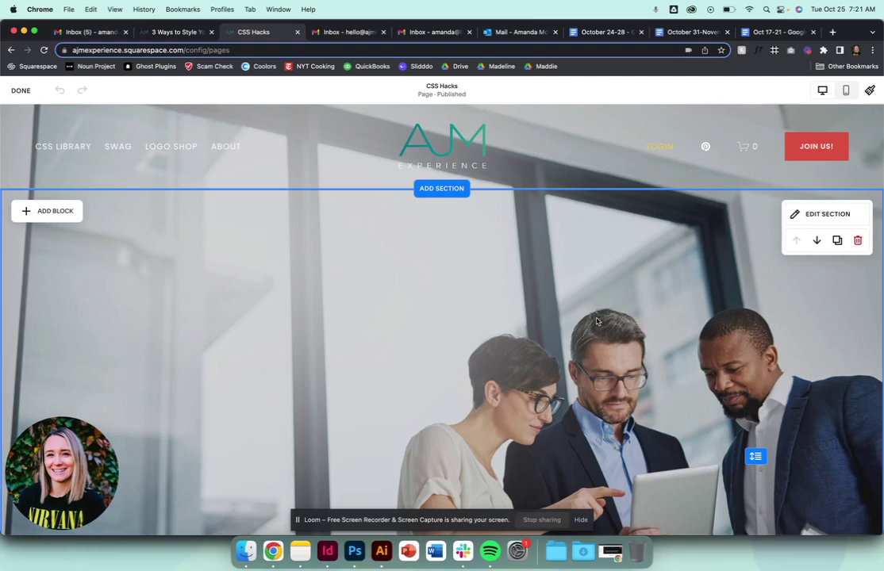
{"action": "left_click", "coordinate": [24, 91]}
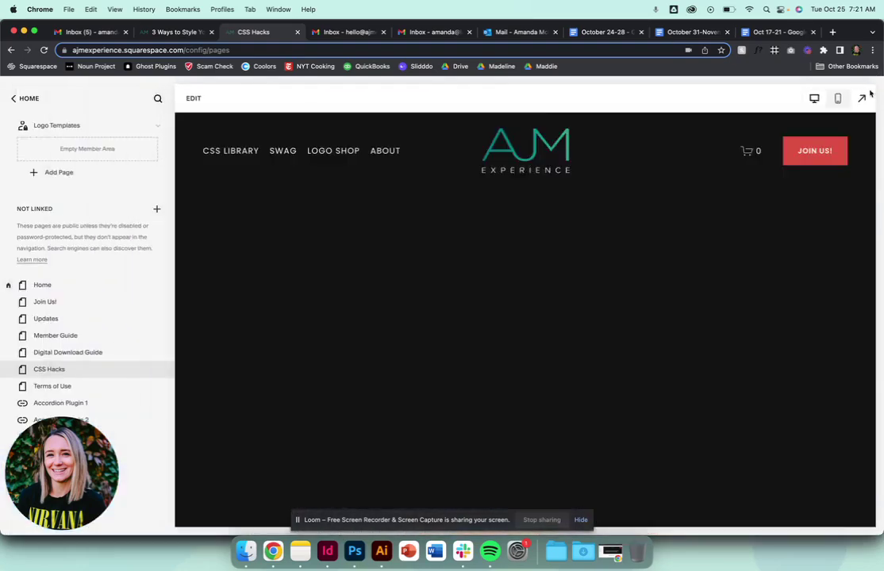
Preview the CSS Hacks page full screen, examine how the fixed header behaves while scrolling, and close the preview.
{"action": "left_click", "coordinate": [862, 98]}
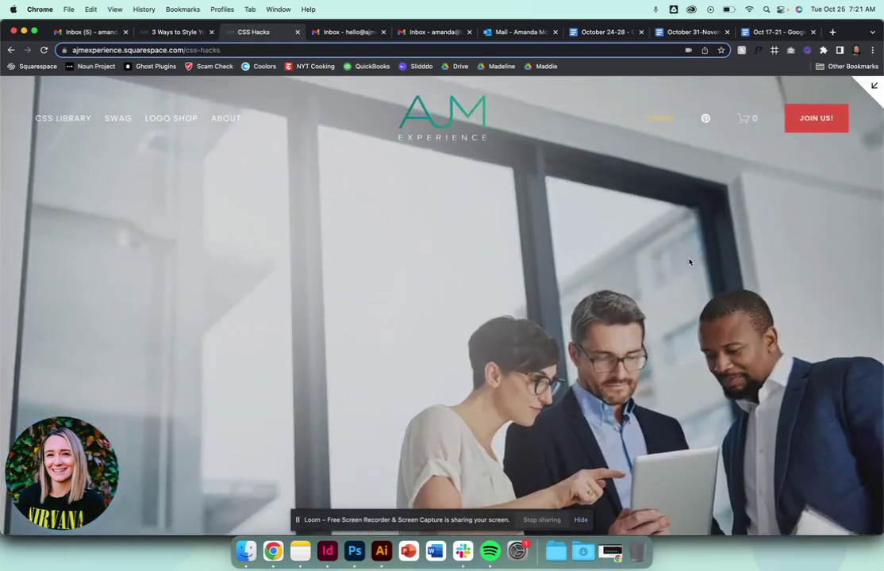
{"action": "scroll", "coordinate": [689, 262], "scroll_direction": "down", "scroll_amount": 3}
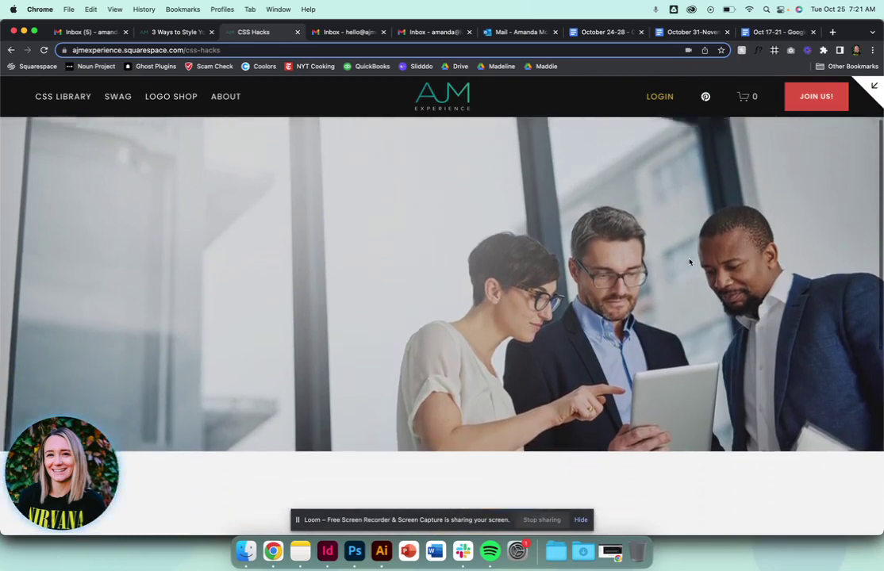
{"action": "scroll", "coordinate": [690, 262], "scroll_direction": "down", "scroll_amount": 10}
{"action": "scroll", "coordinate": [689, 262], "scroll_direction": "up", "scroll_amount": 15}
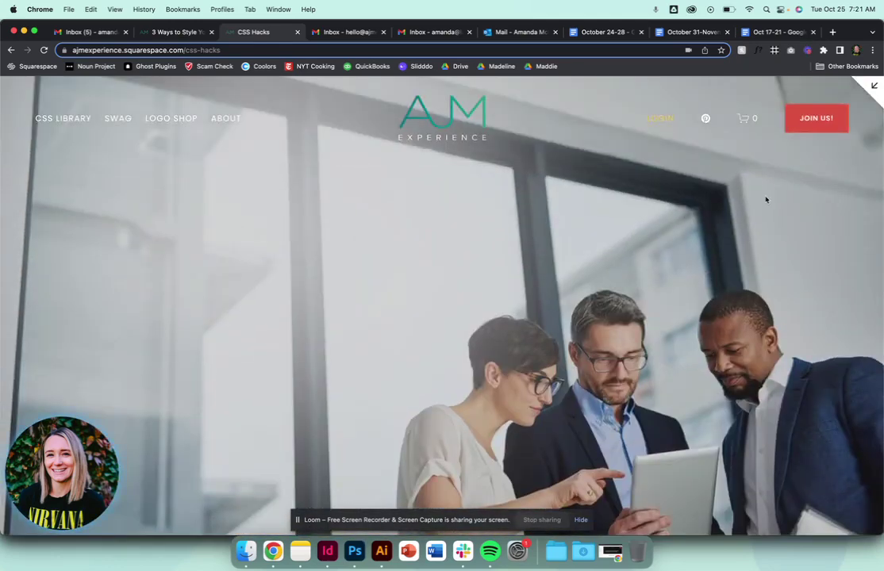
{"action": "key", "text": "Escape"}
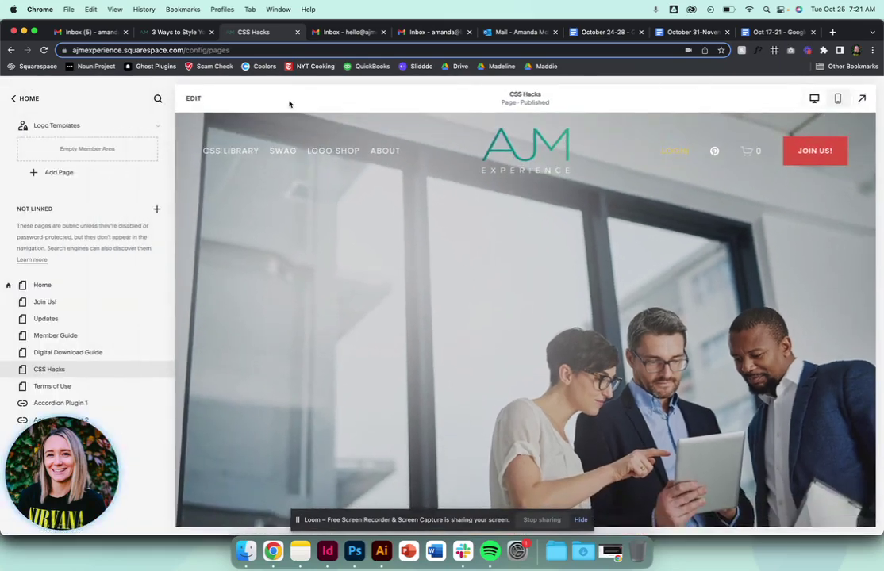
Set the site header's fixed header style to Scroll Back and save the page.
{"action": "left_click", "coordinate": [195, 98]}
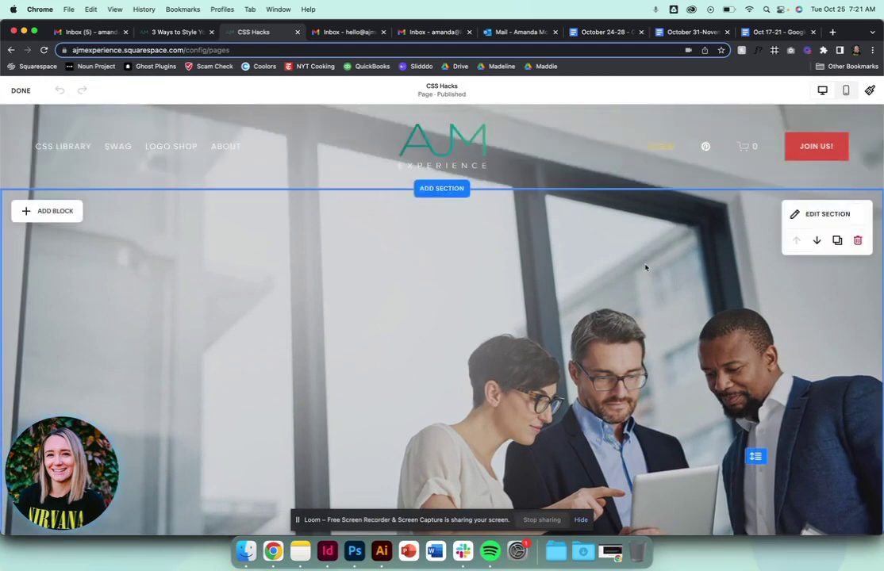
{"action": "mouse_move", "coordinate": [516, 183]}
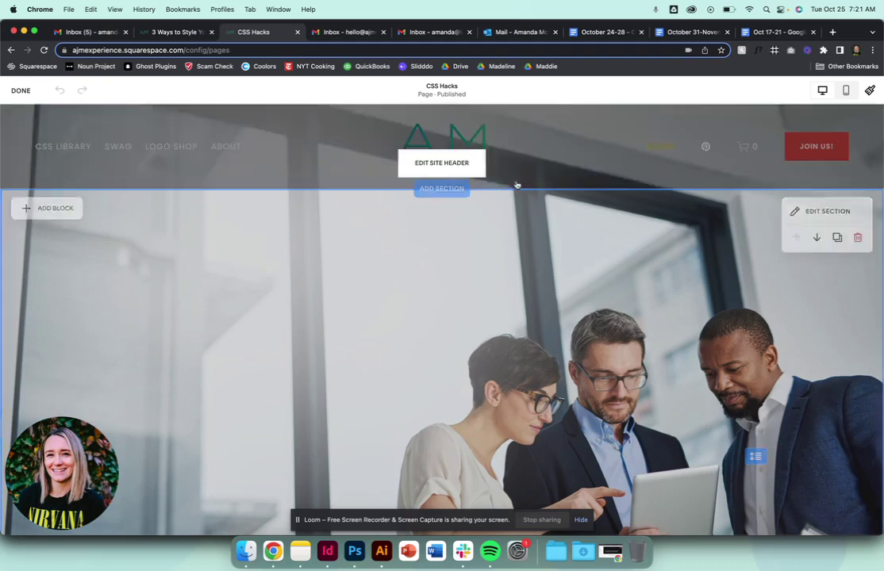
{"action": "left_click", "coordinate": [469, 174]}
{"action": "scroll", "coordinate": [758, 376], "scroll_direction": "down", "scroll_amount": 1}
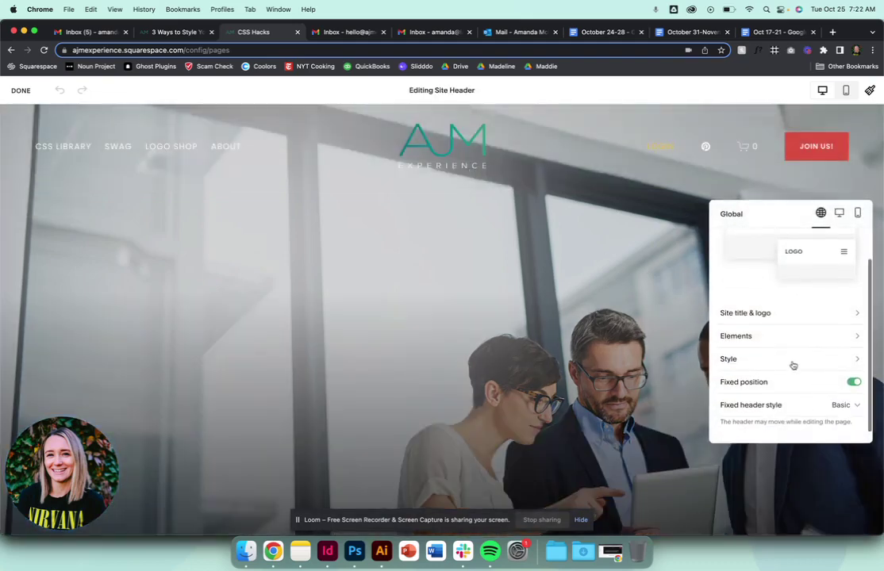
{"action": "left_click", "coordinate": [792, 359]}
{"action": "left_click", "coordinate": [735, 221]}
{"action": "scroll", "coordinate": [810, 357], "scroll_direction": "down", "scroll_amount": 1}
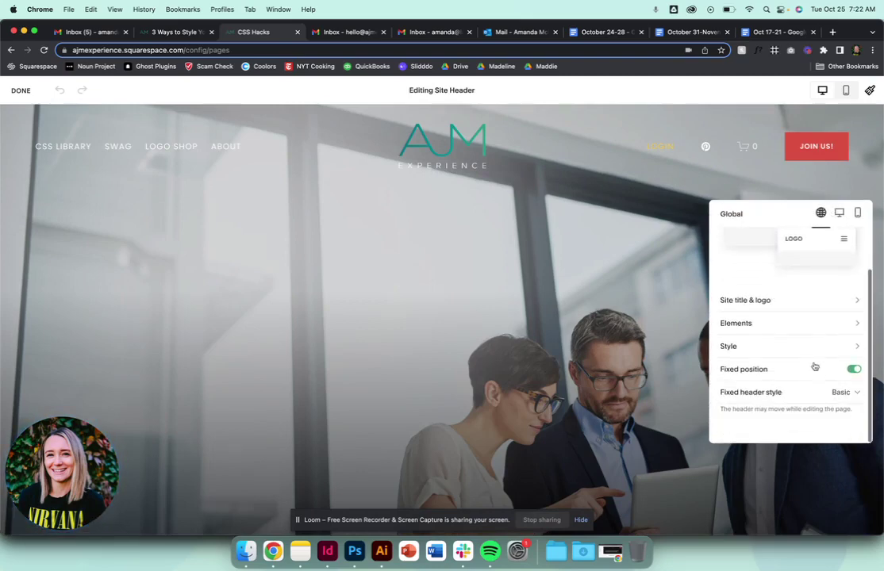
{"action": "left_click", "coordinate": [841, 400]}
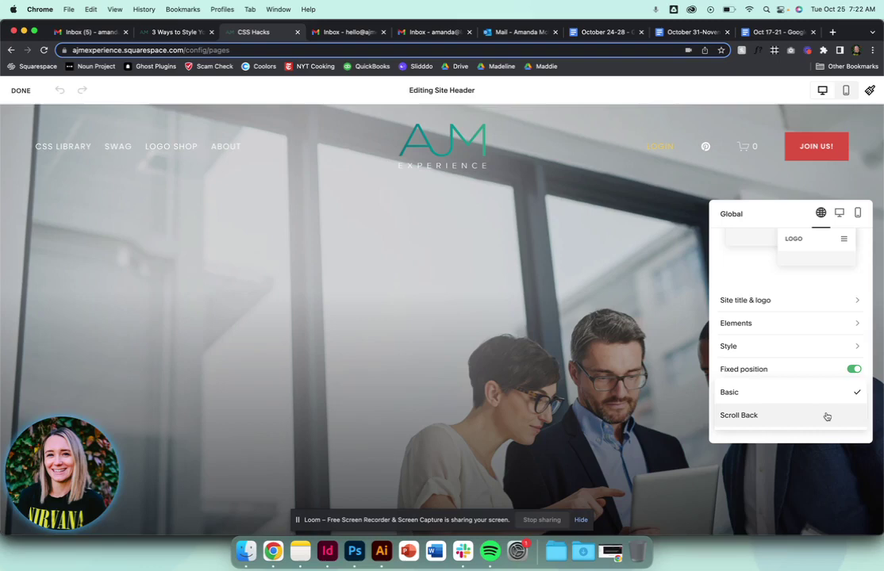
{"action": "left_click", "coordinate": [825, 416]}
{"action": "left_click", "coordinate": [355, 330]}
{"action": "left_click", "coordinate": [19, 91]}
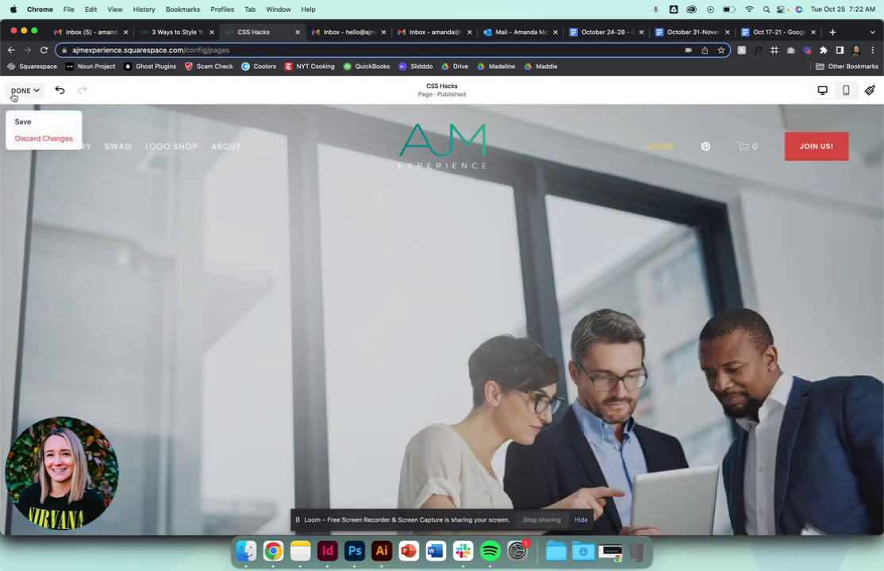
{"action": "left_click", "coordinate": [22, 119]}
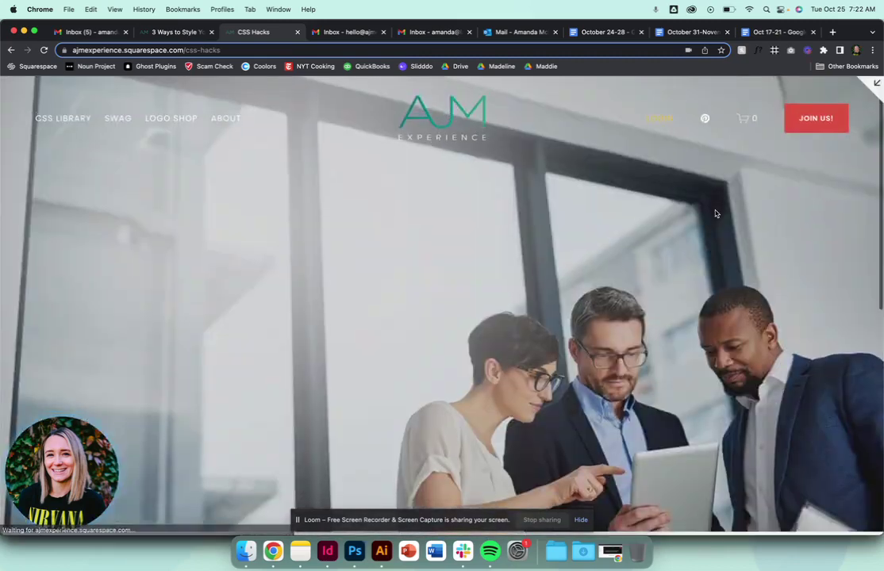
Check how the Scroll Back header behaves down and up the full-screen page, and return to the page manager.
{"action": "scroll", "coordinate": [715, 214], "scroll_direction": "down", "scroll_amount": 10}
{"action": "scroll", "coordinate": [715, 214], "scroll_direction": "up", "scroll_amount": 10}
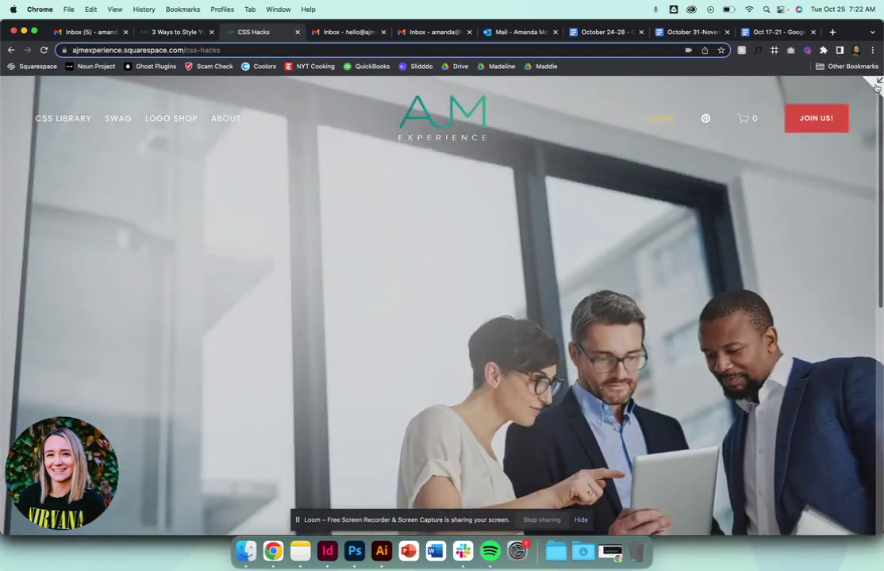
{"action": "left_click", "coordinate": [877, 87]}
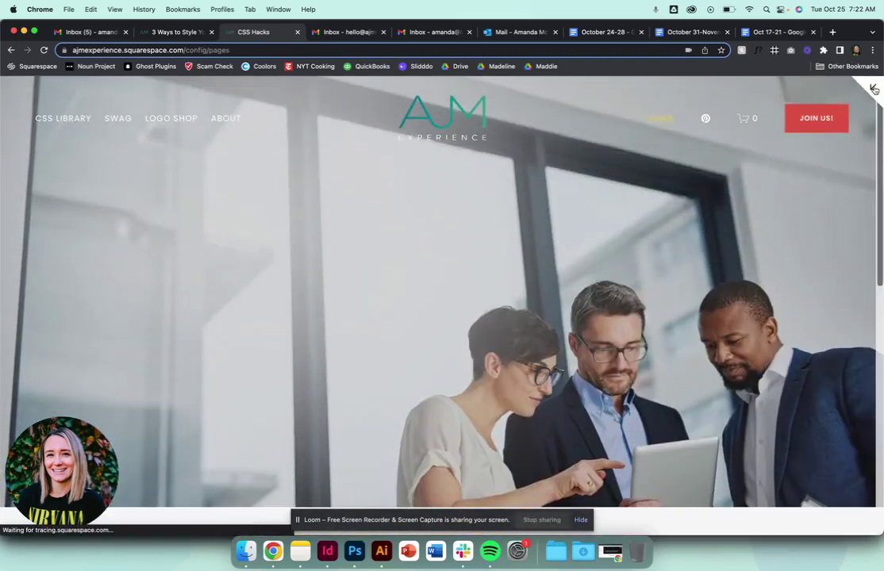
Set the site header's fixed header style to Basic in the global header settings.
{"action": "left_click", "coordinate": [193, 98]}
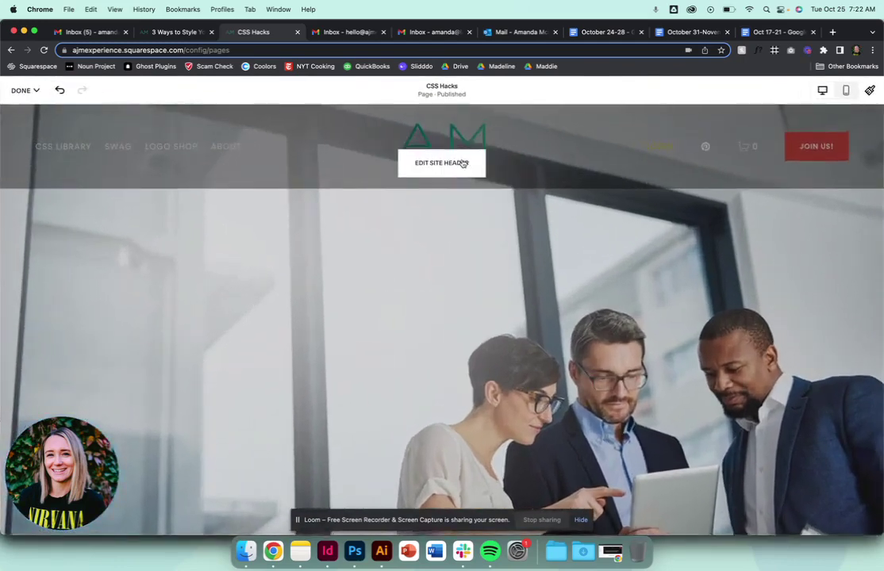
{"action": "left_click", "coordinate": [460, 160]}
{"action": "scroll", "coordinate": [828, 419], "scroll_direction": "down", "scroll_amount": 2}
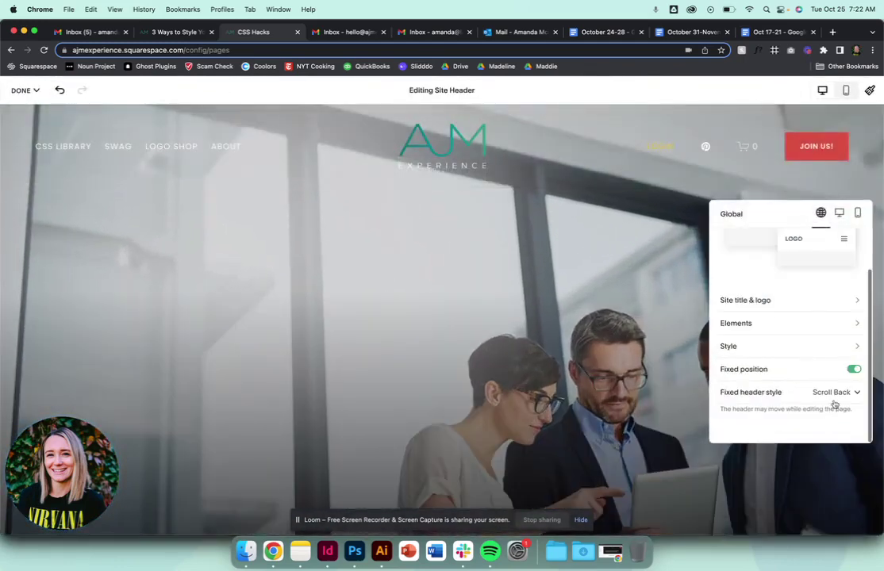
{"action": "left_click", "coordinate": [833, 397]}
{"action": "left_click", "coordinate": [792, 370]}
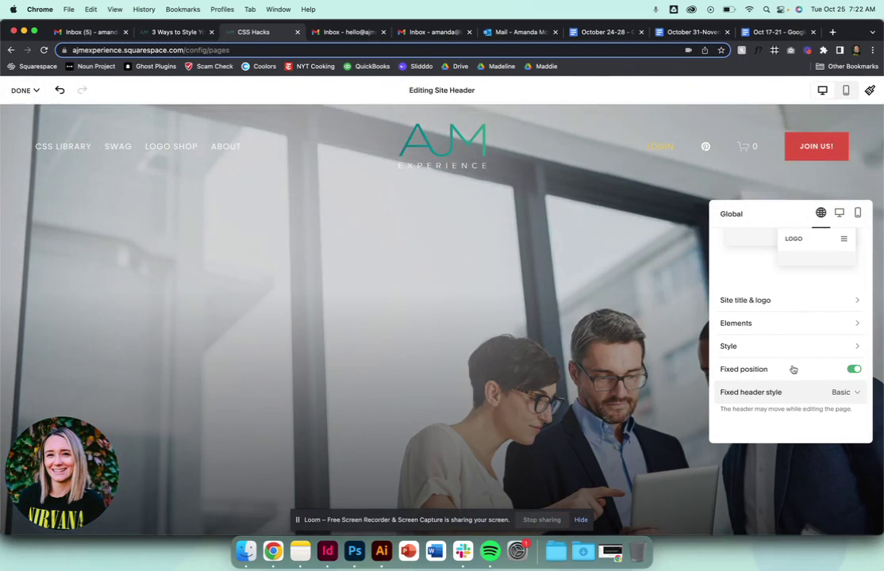
{"action": "left_click", "coordinate": [714, 322]}
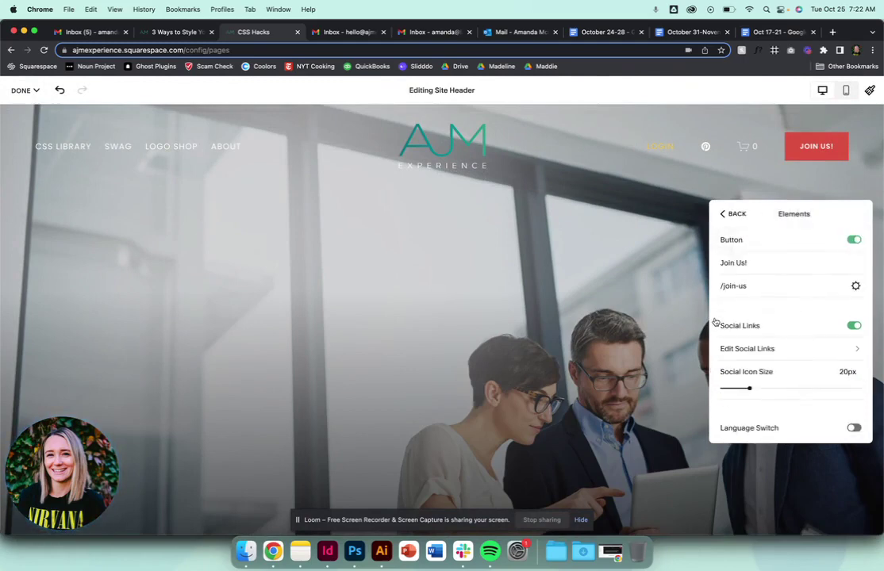
{"action": "left_click", "coordinate": [732, 215]}
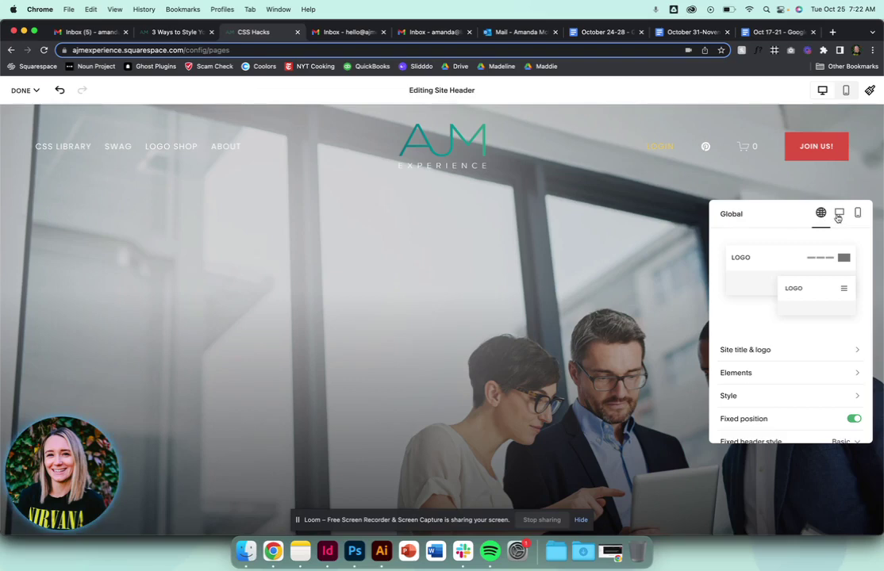
Set the desktop header's vertical padding to 6.8vw and save the page.
{"action": "left_click", "coordinate": [838, 215]}
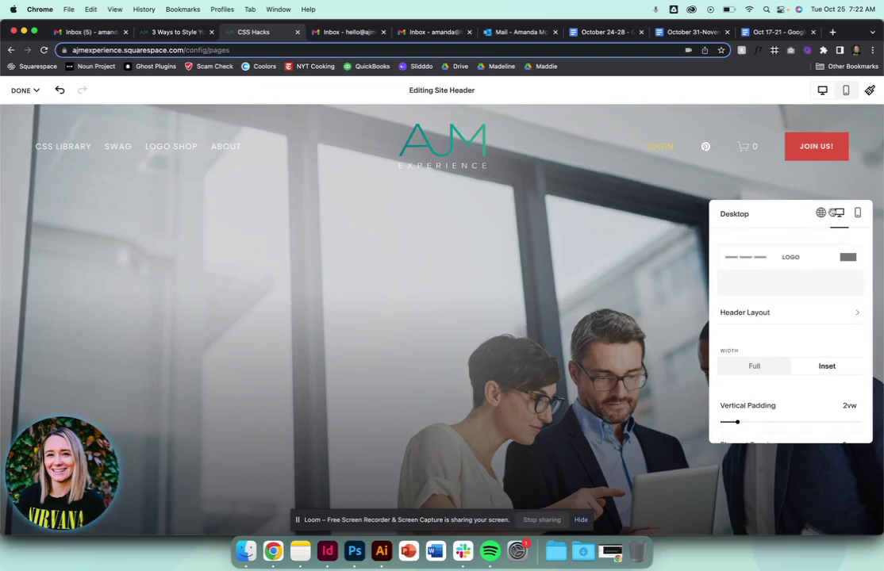
{"action": "scroll", "coordinate": [824, 327], "scroll_direction": "down", "scroll_amount": 2}
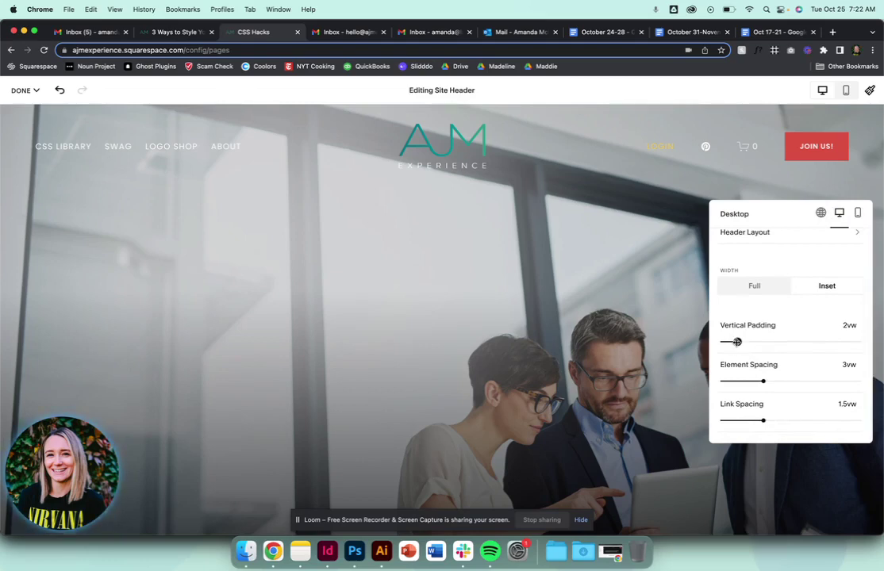
{"action": "left_click_drag", "start_coordinate": [737, 342], "coordinate": [809, 344]}
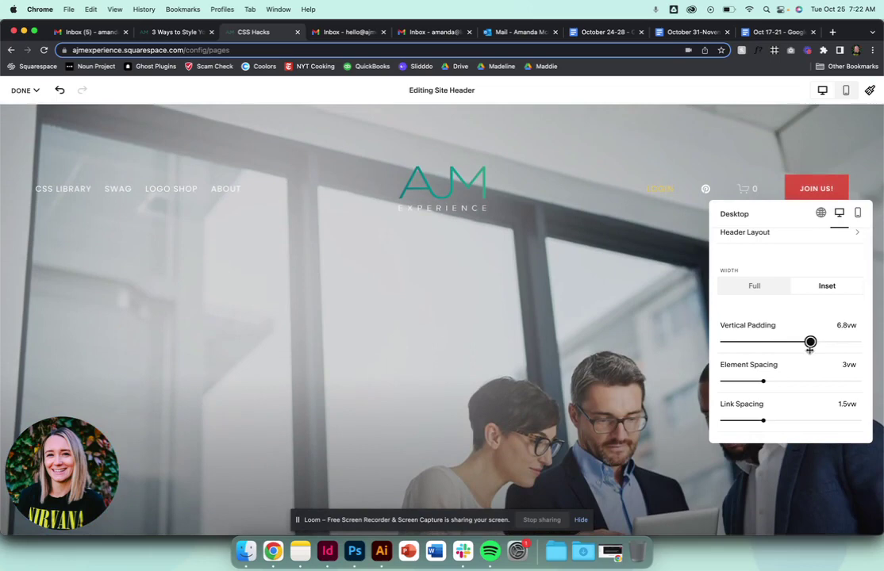
{"action": "left_click", "coordinate": [182, 229]}
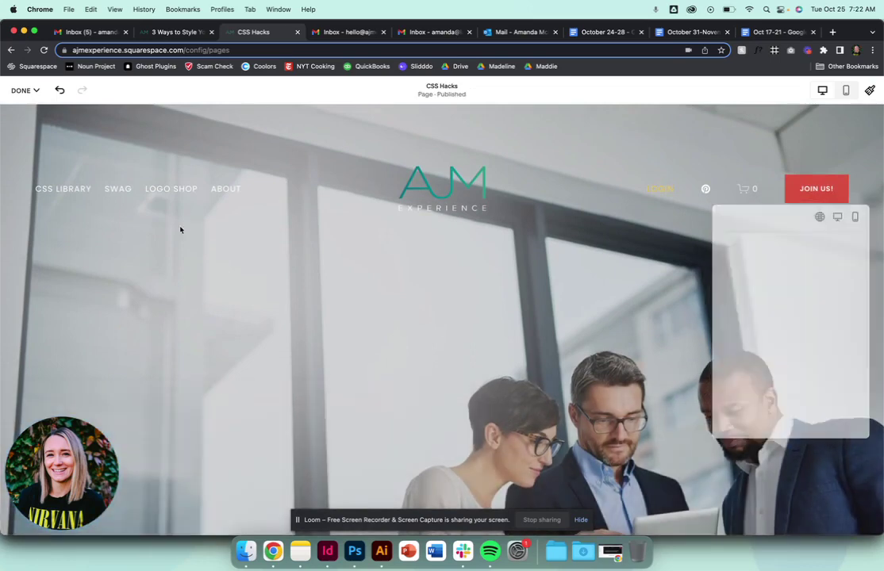
{"action": "left_click", "coordinate": [24, 90]}
{"action": "left_click", "coordinate": [34, 119]}
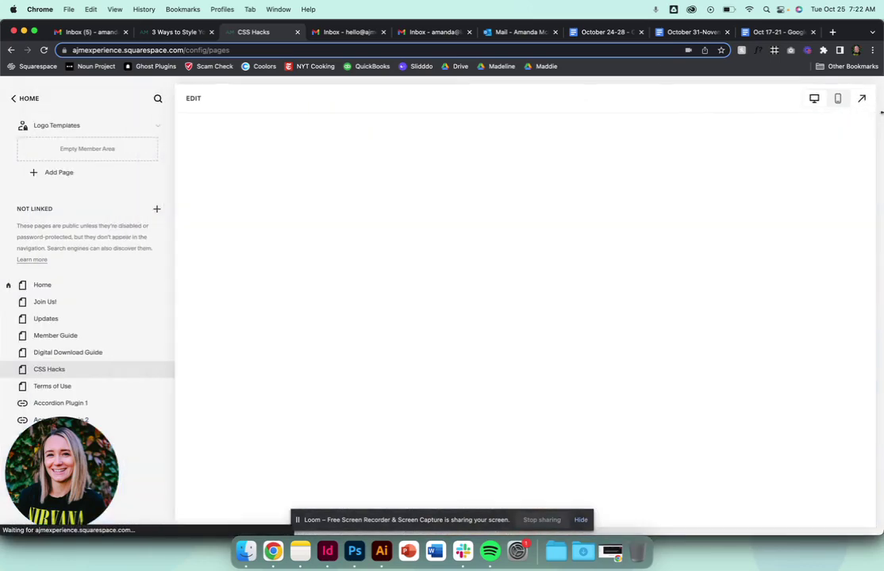
Preview the page full screen, compare the header's padding at the top and while scrolled, and close the preview.
{"action": "left_click", "coordinate": [862, 99]}
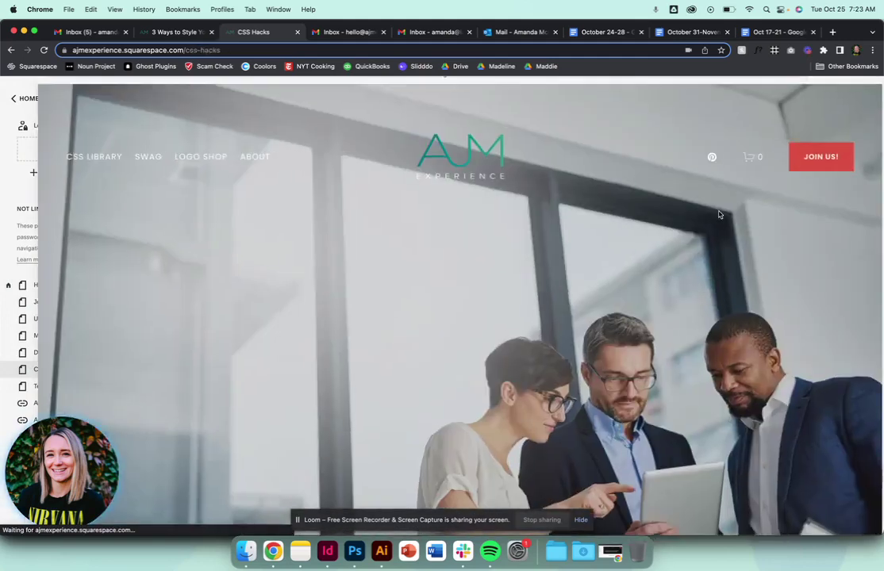
{"action": "scroll", "coordinate": [719, 215], "scroll_direction": "down", "scroll_amount": 3}
{"action": "scroll", "coordinate": [720, 215], "scroll_direction": "down", "scroll_amount": 1}
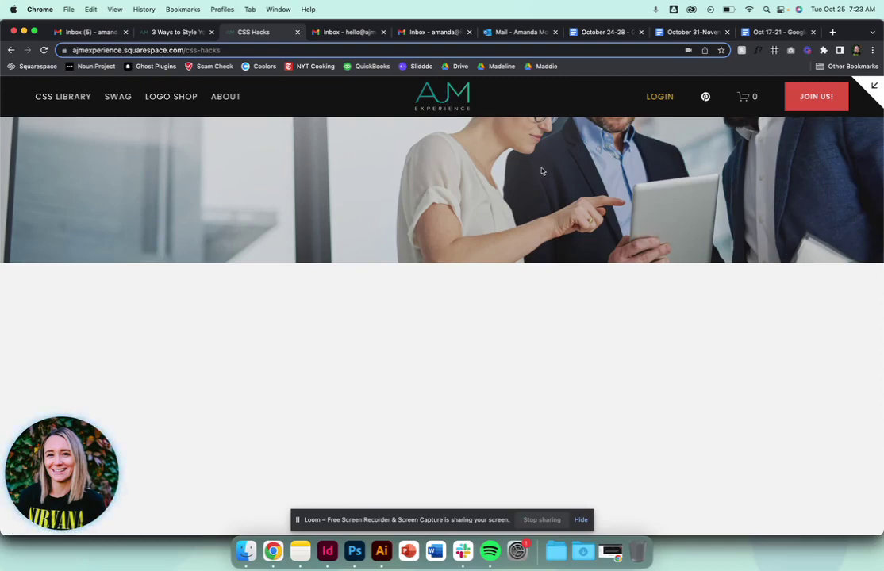
{"action": "scroll", "coordinate": [542, 170], "scroll_direction": "down", "scroll_amount": 3}
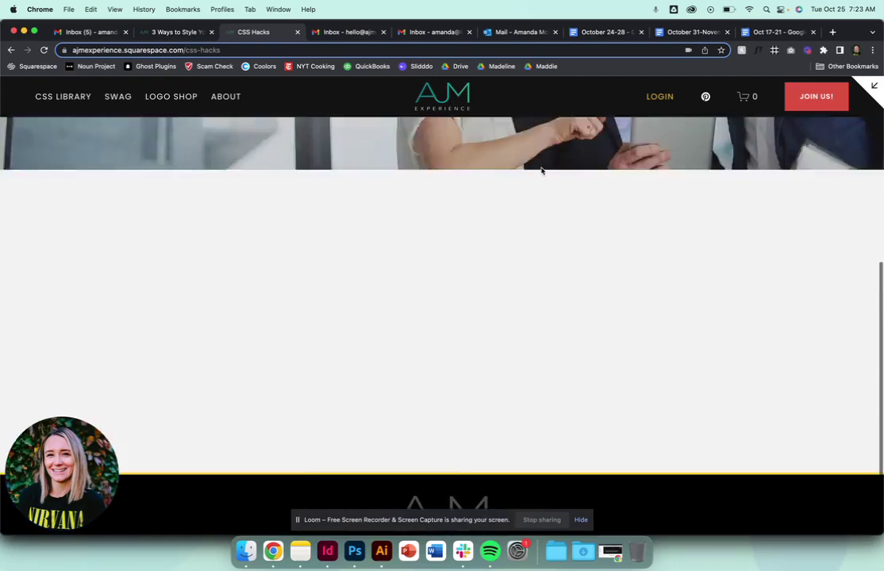
{"action": "scroll", "coordinate": [541, 170], "scroll_direction": "up", "scroll_amount": 6}
{"action": "left_click", "coordinate": [873, 86]}
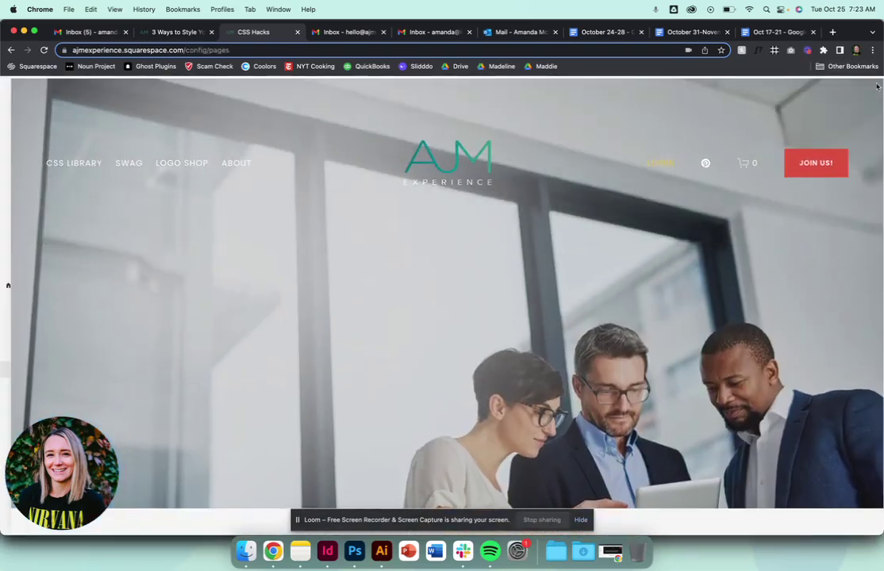
Reduce the desktop site header's vertical padding to 1.8vw and leave the header settings.
{"action": "left_click", "coordinate": [191, 100]}
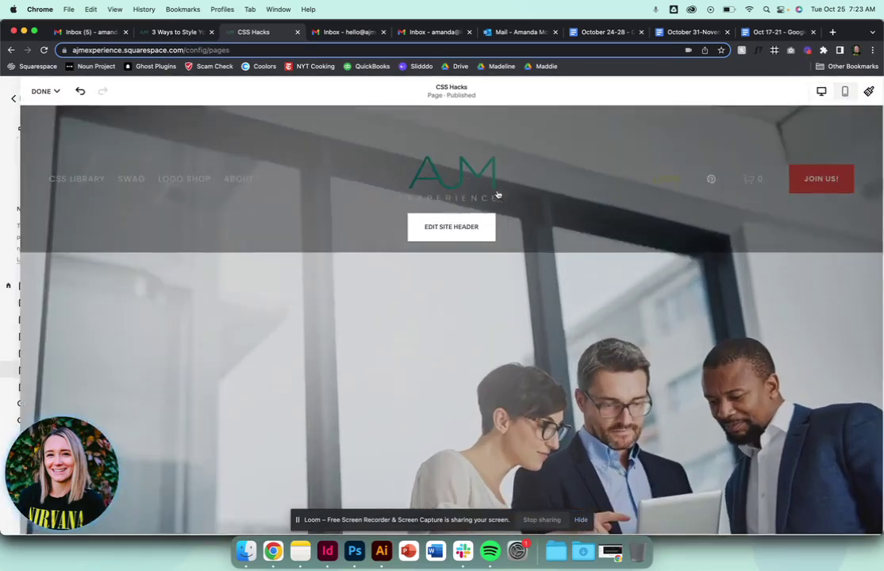
{"action": "left_click", "coordinate": [449, 238]}
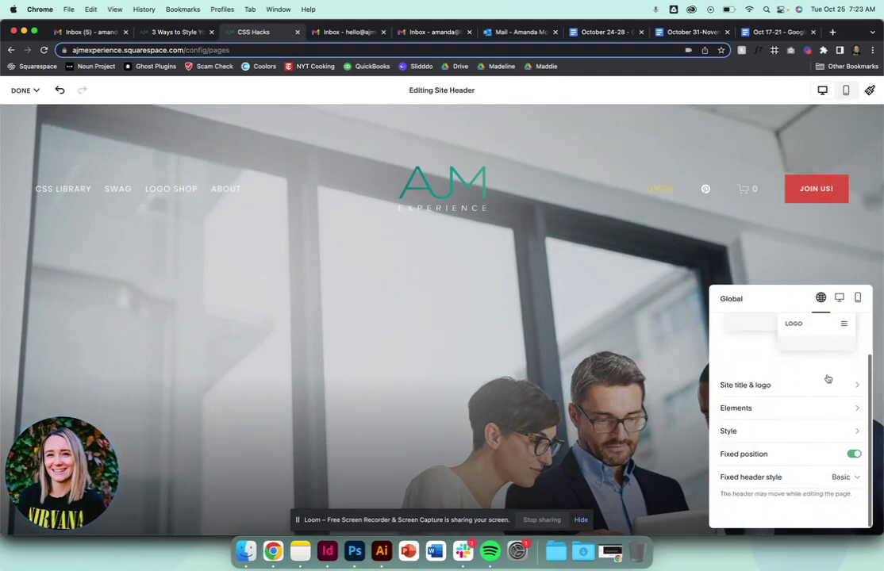
{"action": "left_click", "coordinate": [839, 297]}
{"action": "scroll", "coordinate": [762, 433], "scroll_direction": "down", "scroll_amount": 3}
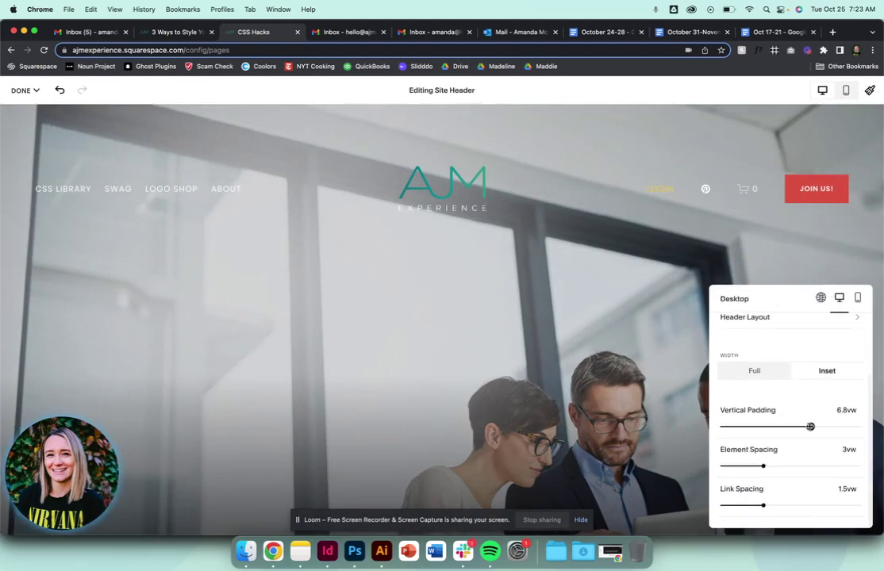
{"action": "left_click_drag", "start_coordinate": [811, 426], "coordinate": [733, 427]}
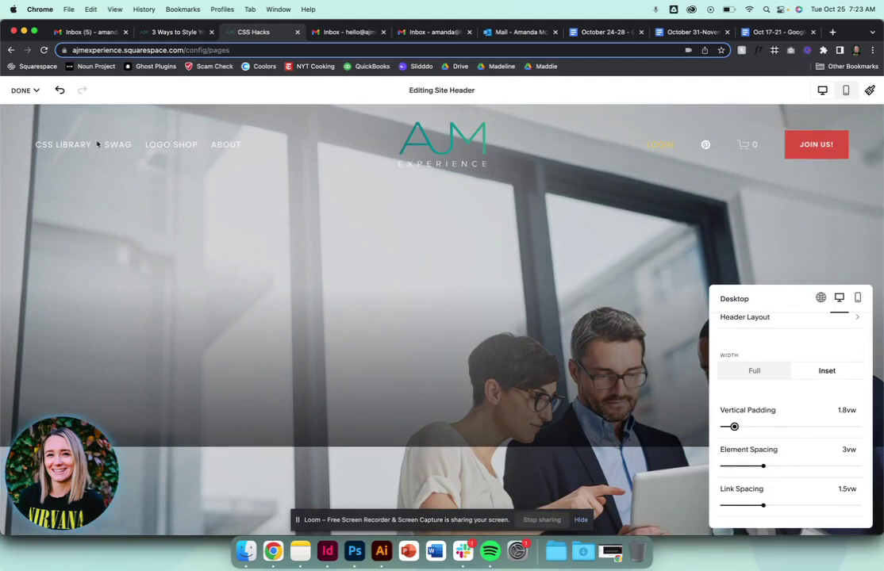
{"action": "left_click", "coordinate": [621, 264]}
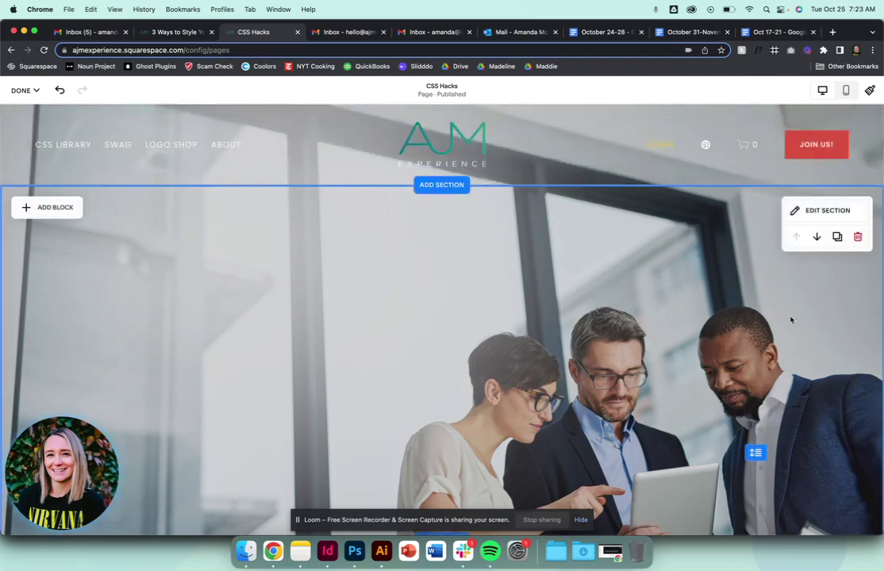
Apply the Darkest 2 color theme to the page's top banner section.
{"action": "left_click", "coordinate": [809, 211]}
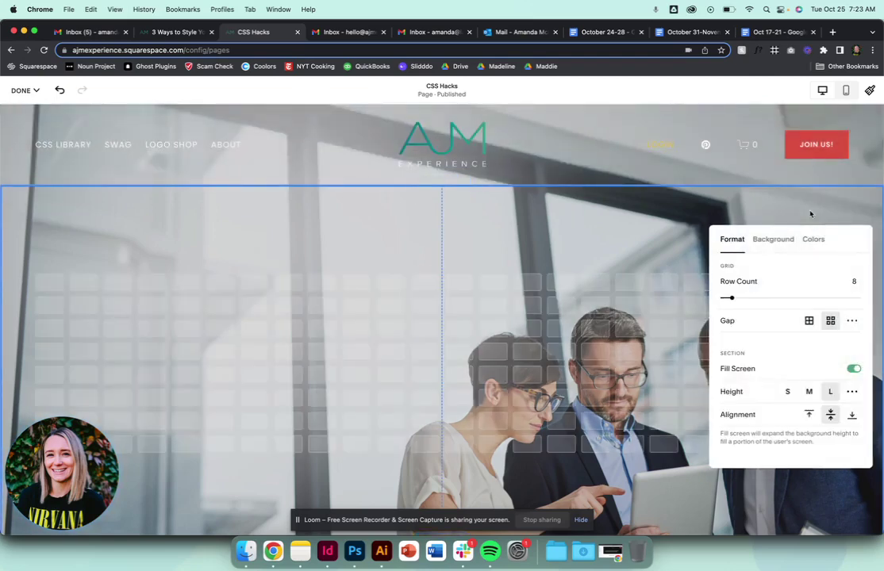
{"action": "left_click", "coordinate": [813, 239]}
{"action": "scroll", "coordinate": [825, 341], "scroll_direction": "down", "scroll_amount": 4}
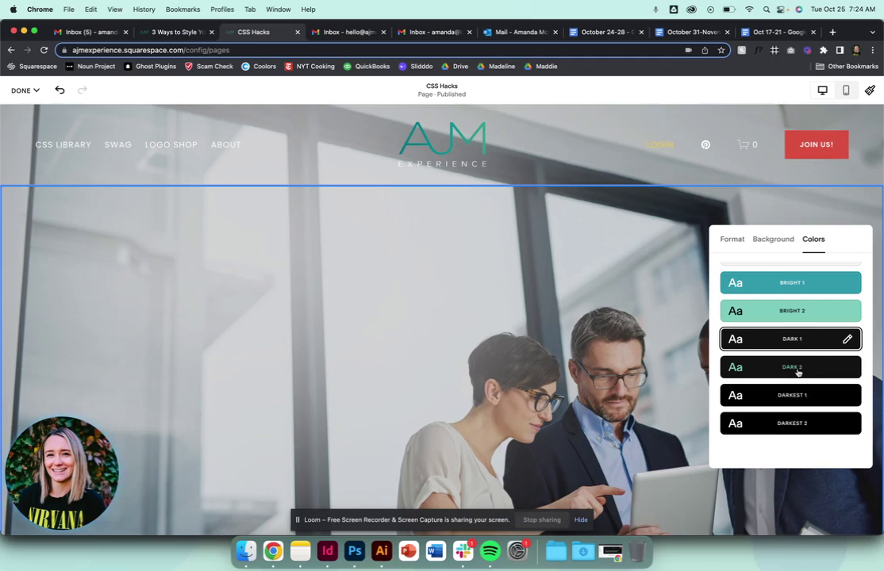
{"action": "left_click", "coordinate": [789, 426]}
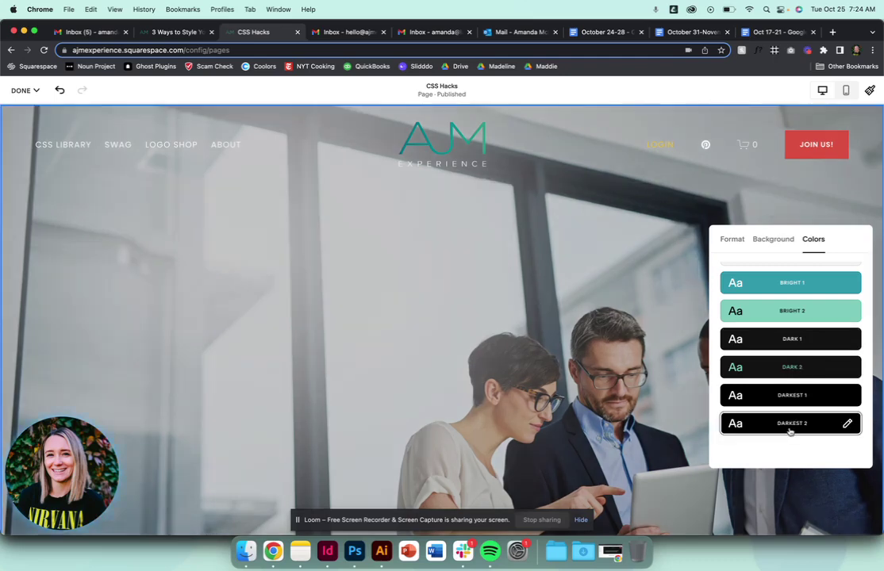
{"action": "left_click", "coordinate": [692, 363]}
In the site-wide Darkest 2 theme, make the black section background slightly more transparent, then close the site styles.
{"action": "left_click", "coordinate": [870, 89]}
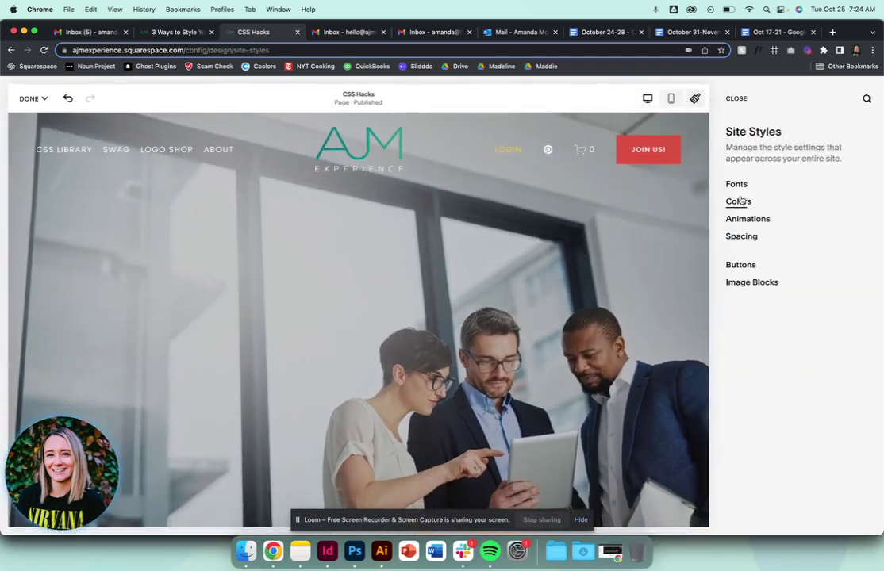
{"action": "left_click", "coordinate": [739, 202]}
{"action": "scroll", "coordinate": [828, 376], "scroll_direction": "down", "scroll_amount": 2}
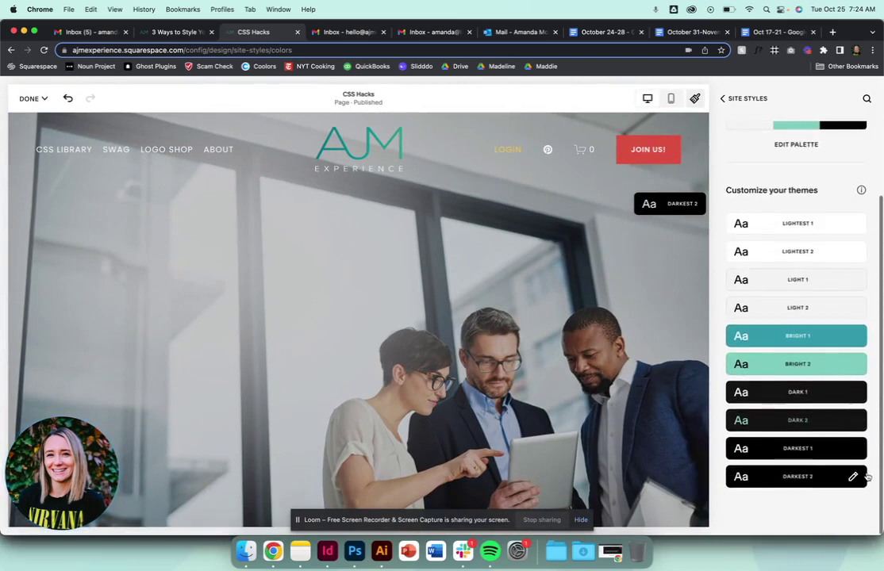
{"action": "left_click", "coordinate": [853, 476]}
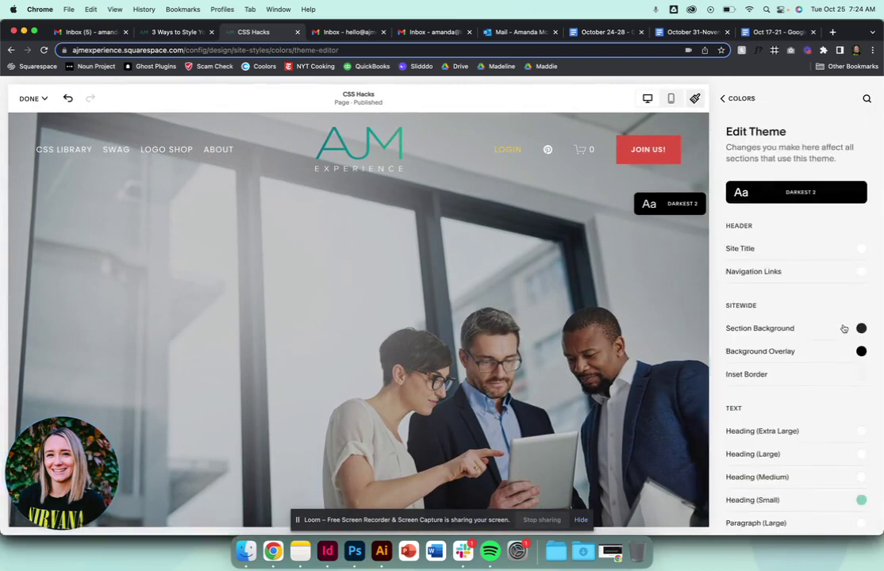
{"action": "scroll", "coordinate": [843, 329], "scroll_direction": "down", "scroll_amount": 1}
{"action": "left_click", "coordinate": [862, 309]}
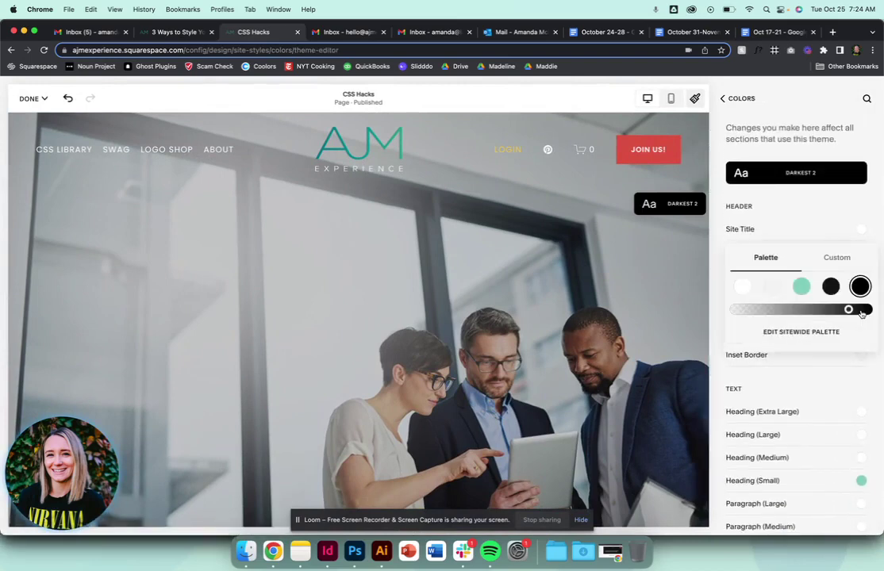
{"action": "left_click_drag", "start_coordinate": [849, 311], "coordinate": [834, 311]}
{"action": "left_click", "coordinate": [727, 98]}
{"action": "left_click", "coordinate": [727, 98]}
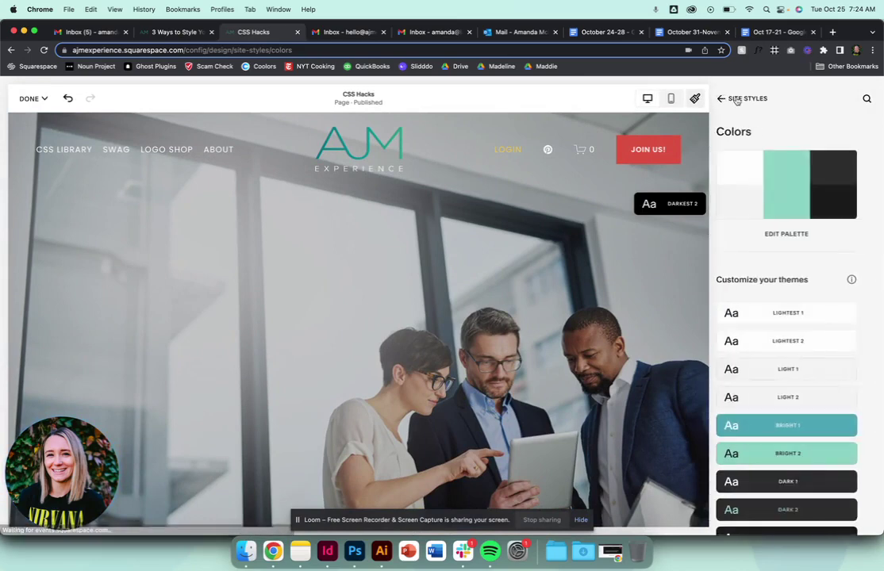
{"action": "left_click", "coordinate": [731, 99]}
{"action": "left_click", "coordinate": [734, 98]}
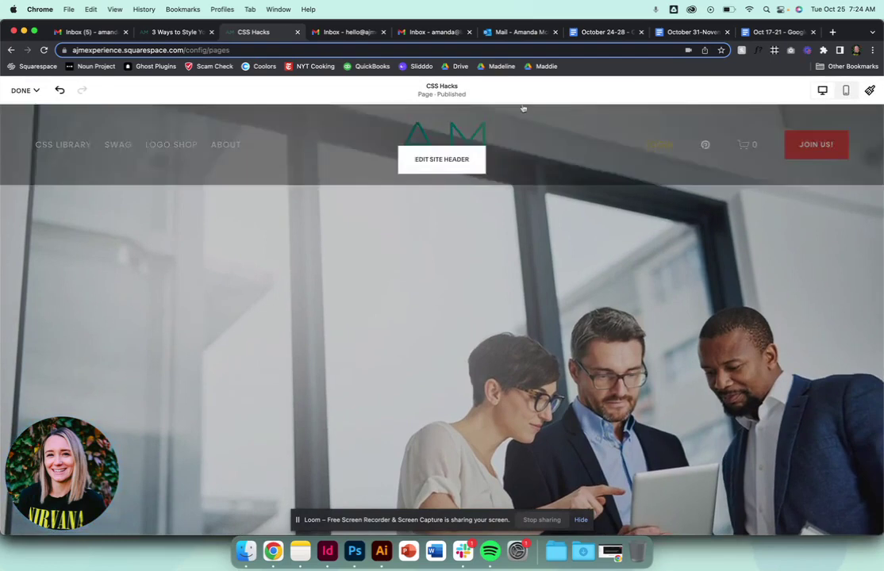
Save the page changes and exit the page editor.
{"action": "left_click", "coordinate": [24, 90]}
{"action": "left_click", "coordinate": [24, 121]}
{"action": "left_click", "coordinate": [23, 91]}
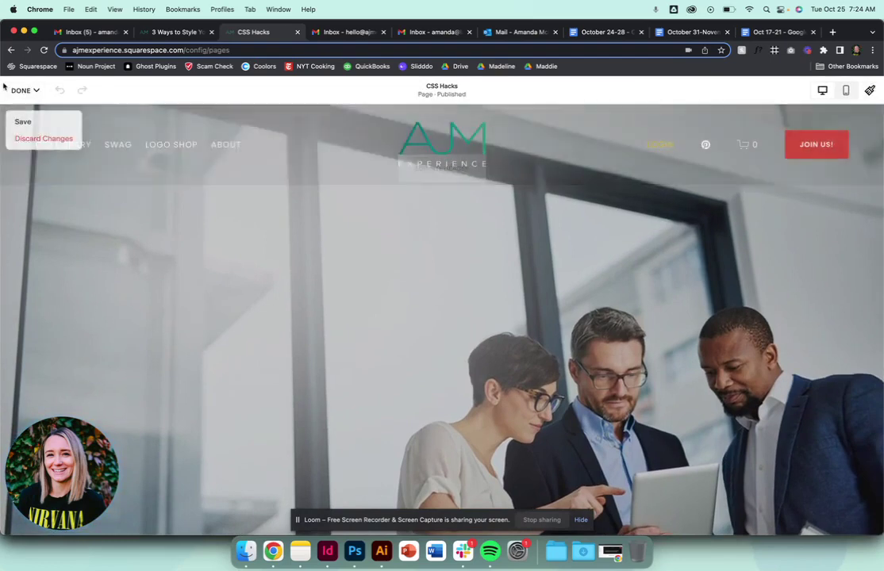
{"action": "left_click", "coordinate": [27, 120]}
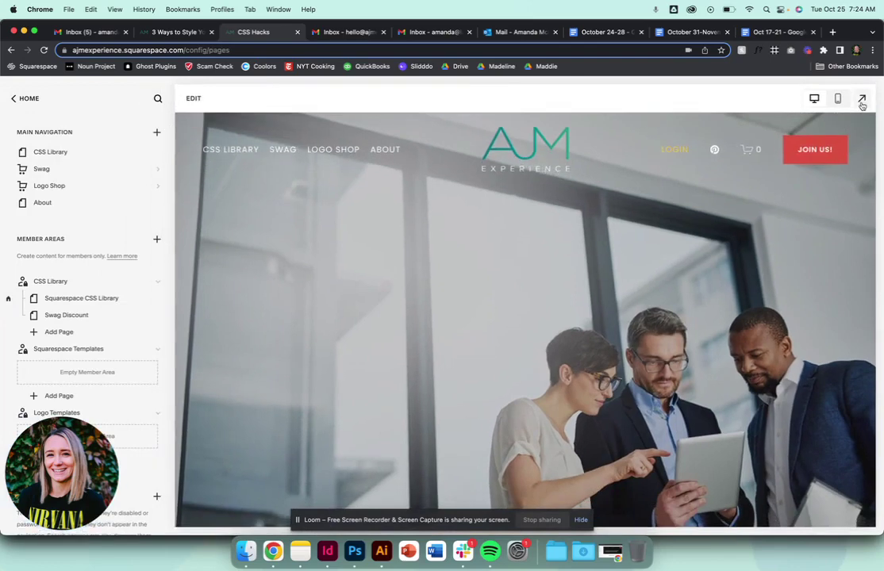
Preview the page full screen, check the header's semi-transparent background while scrolling down and back up, and close the preview.
{"action": "left_click", "coordinate": [860, 97]}
{"action": "scroll", "coordinate": [659, 209], "scroll_direction": "down", "scroll_amount": 5}
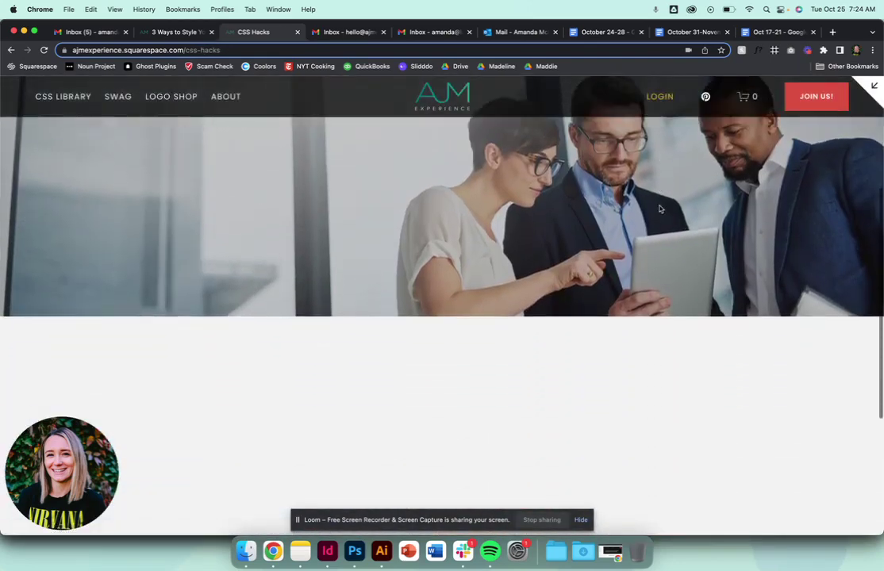
{"action": "scroll", "coordinate": [659, 209], "scroll_direction": "down", "scroll_amount": 5}
{"action": "scroll", "coordinate": [659, 209], "scroll_direction": "up", "scroll_amount": 10}
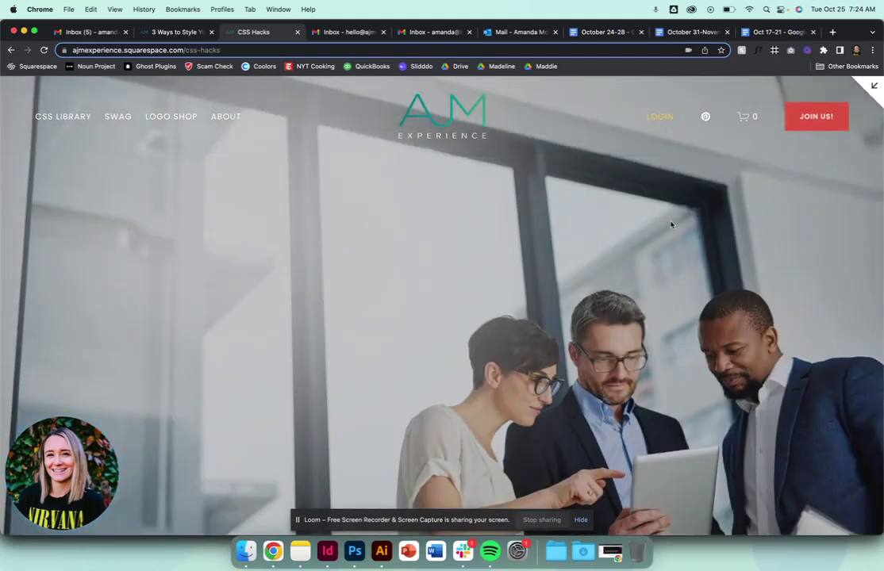
{"action": "left_click", "coordinate": [874, 89]}
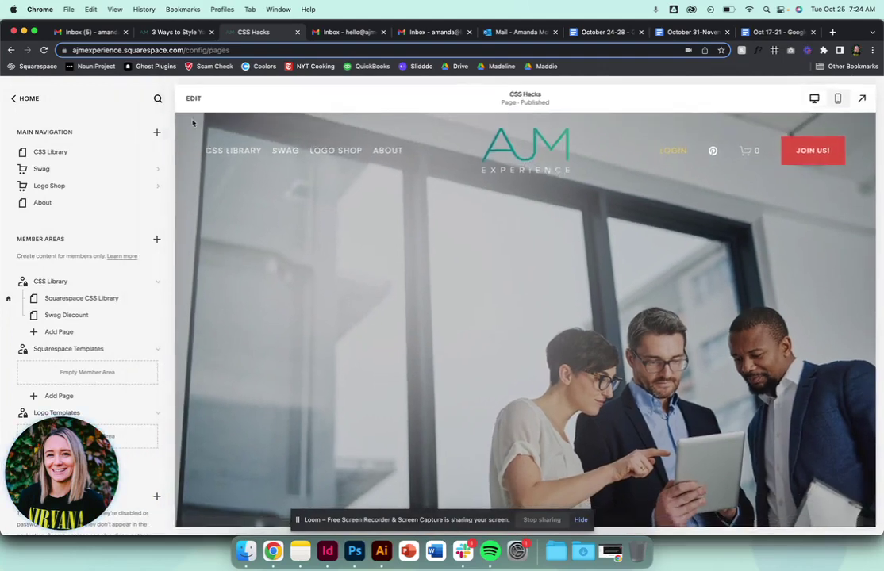
Open the CSS Hacks page for editing.
{"action": "left_click", "coordinate": [192, 93]}
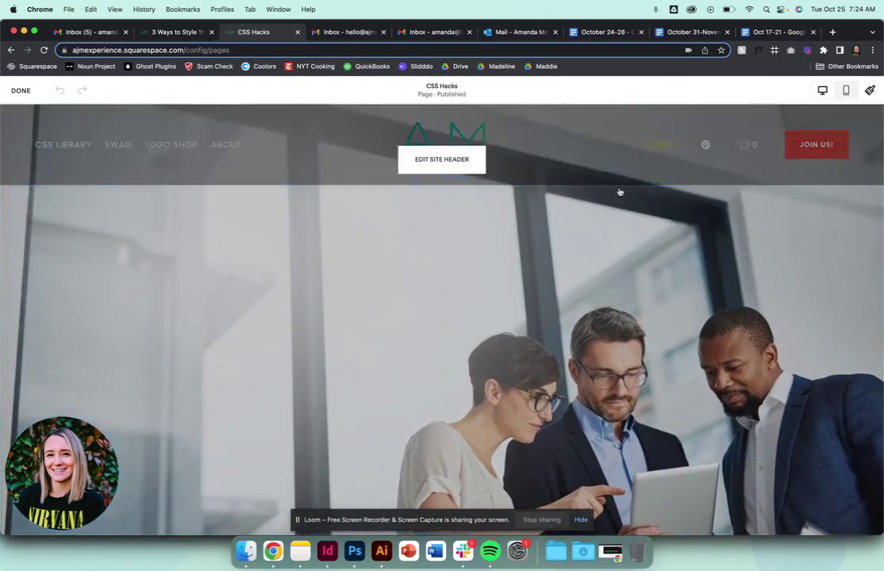